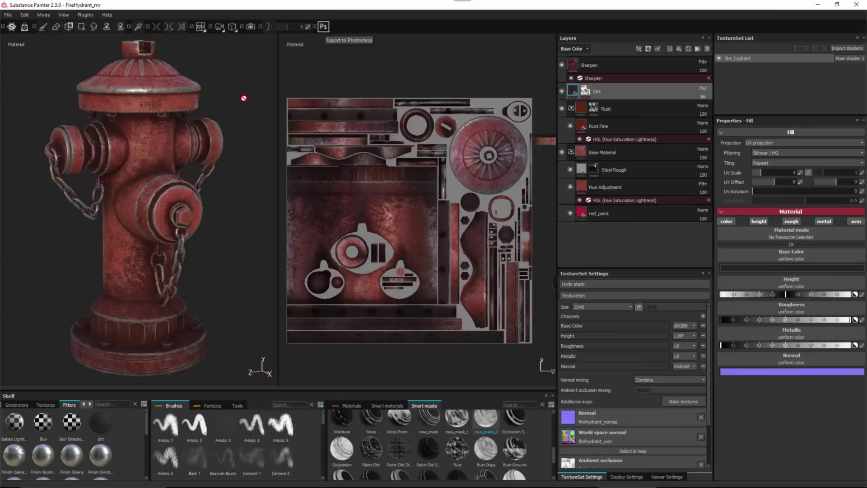
Open the plugins folder, examine the files of painter-plugin-photoshop-export, and close the folder window.
left_click(86, 15)
mouse_move(83, 26)
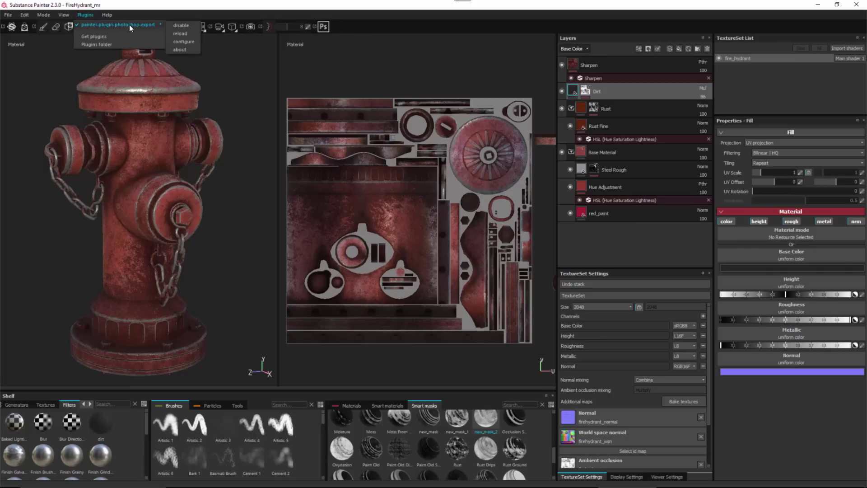
left_click(184, 43)
mouse_move(866, 65)
left_mouse_down()
mouse_move(600, 63)
mouse_move(376, 90)
left_mouse_up()
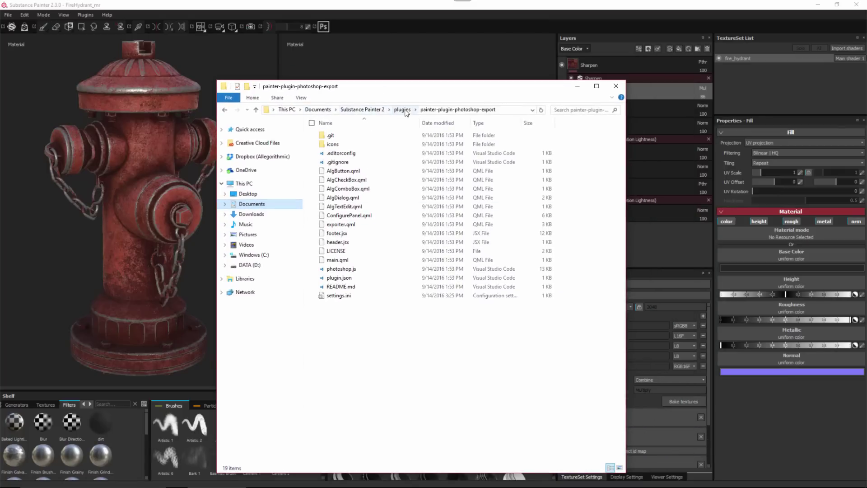
left_click(432, 111)
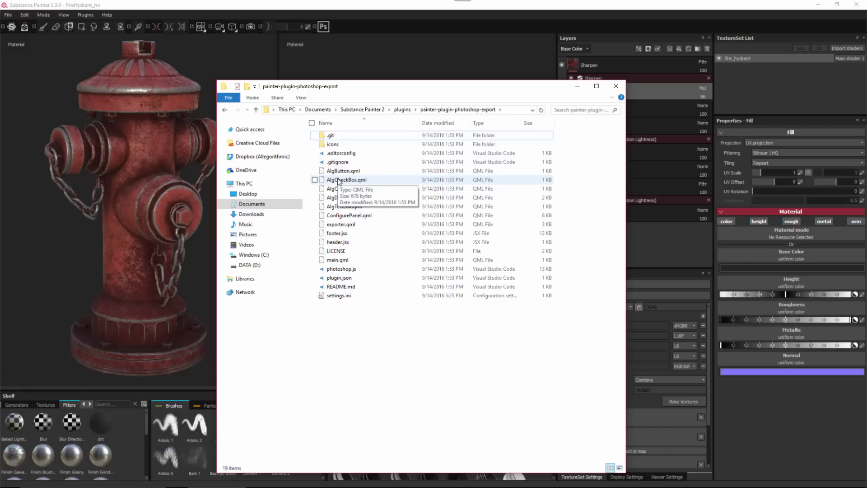
left_click(615, 86)
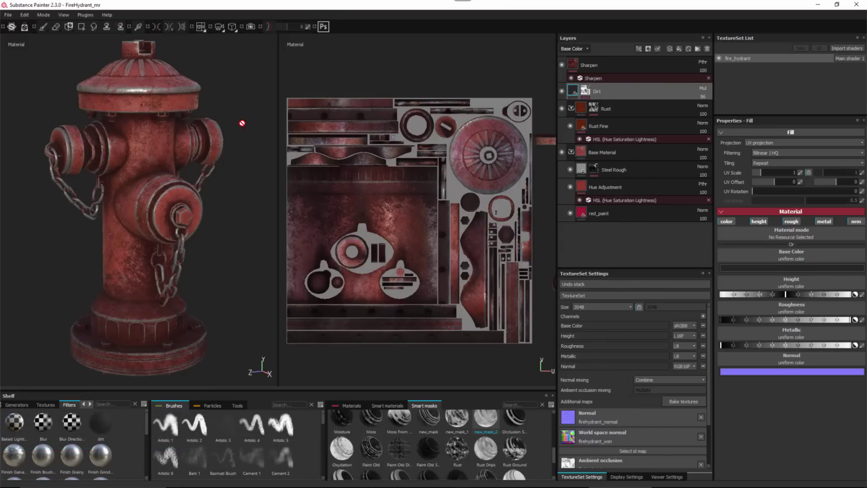
Configure painter-plugin-photoshop-export, keeping Texture set value as the export bitdepth, and save the settings.
left_click(86, 16)
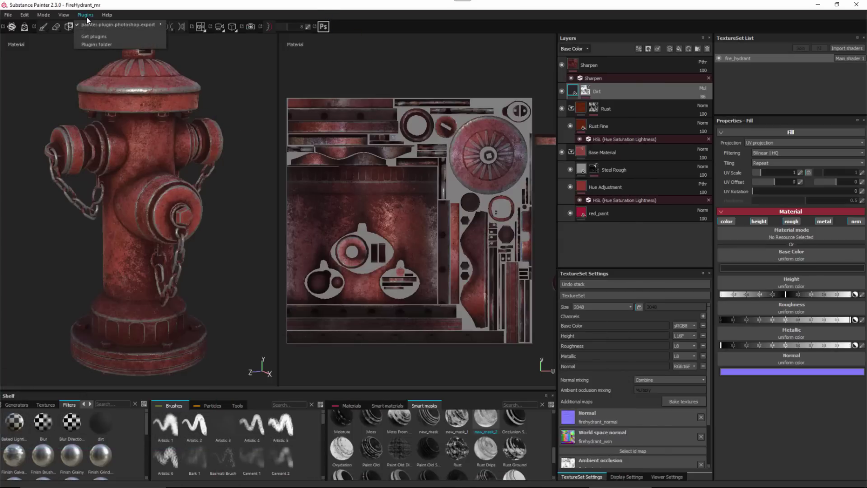
mouse_move(89, 25)
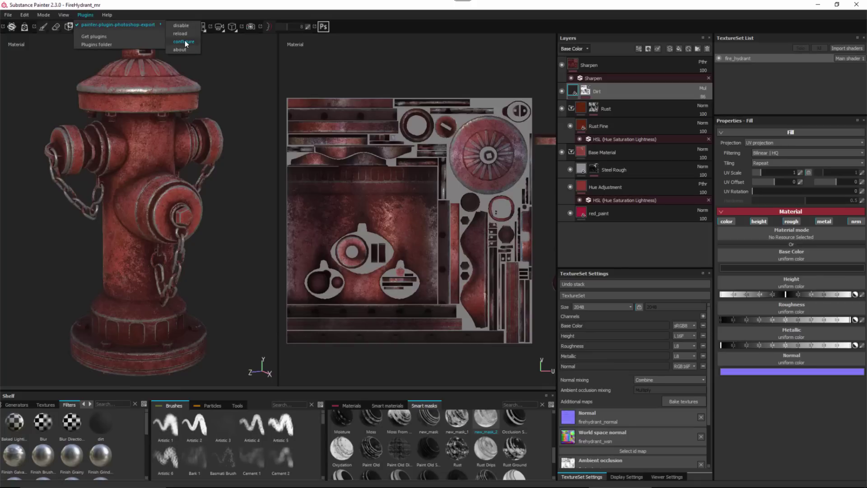
left_click(183, 41)
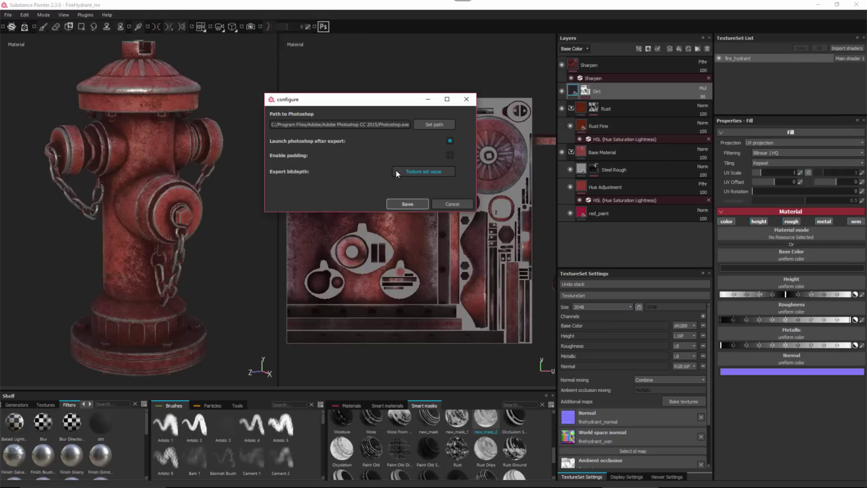
left_click(413, 170)
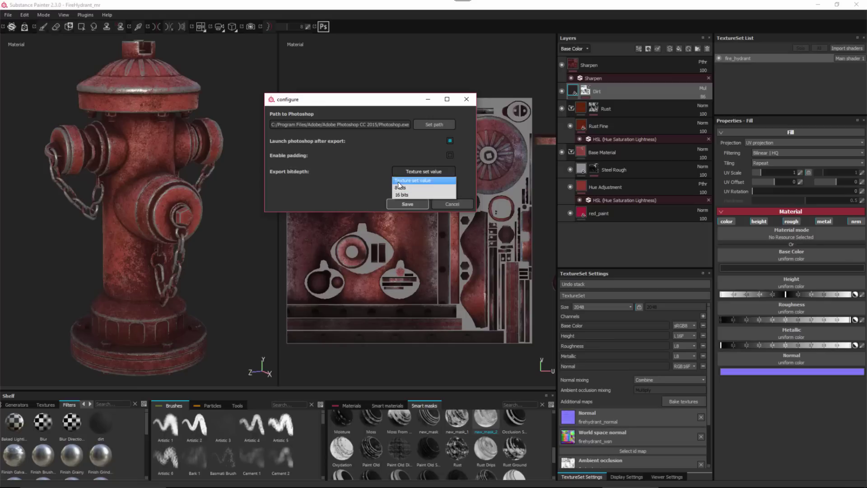
left_click(357, 174)
left_click(404, 205)
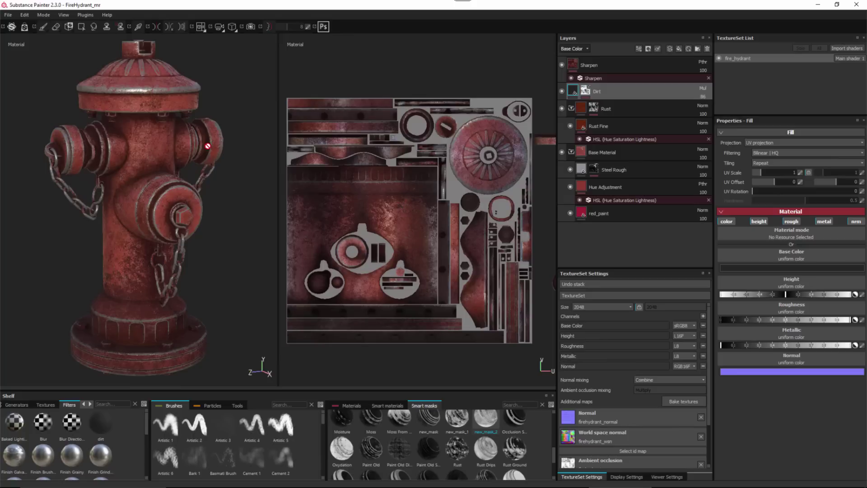
Examine the common padding options in the texture export settings, leaving without exporting.
right_click(246, 166)
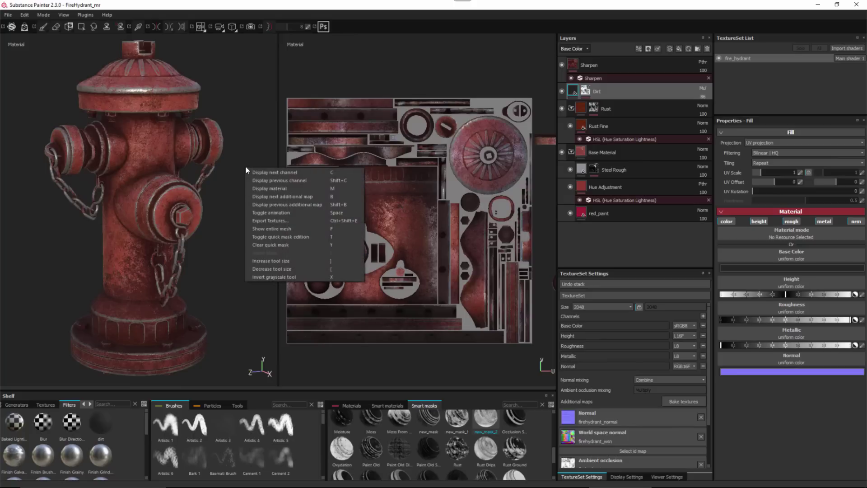
left_click(264, 220)
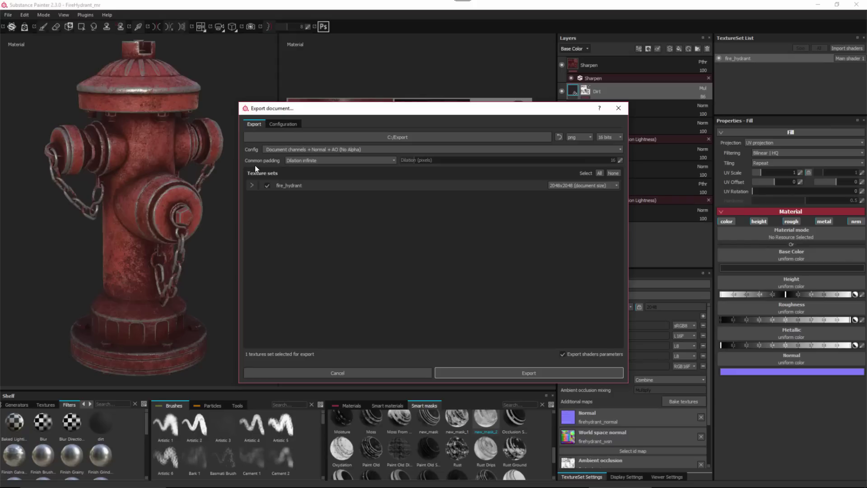
left_click(310, 161)
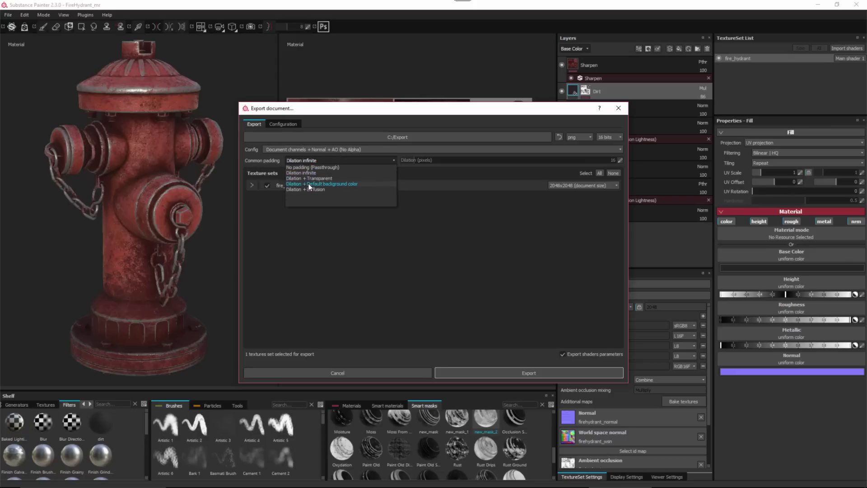
left_click(369, 250)
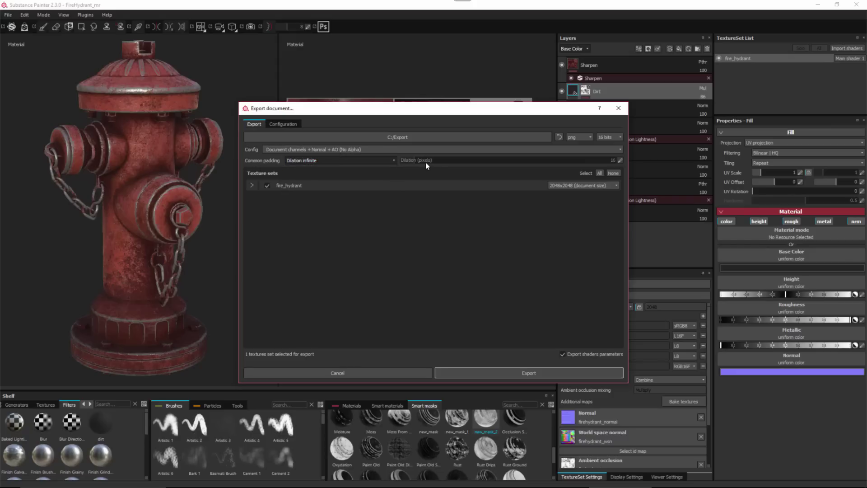
left_click(345, 373)
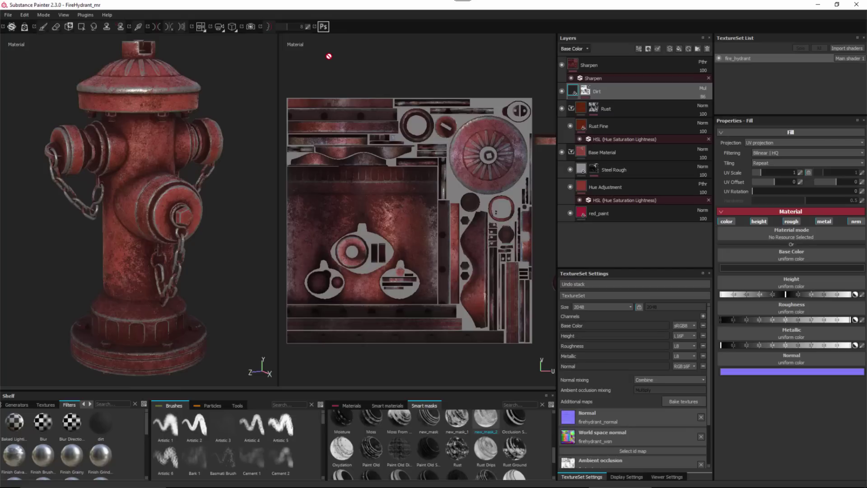
Export the fire hydrant textures to Photoshop and inspect the base color, roughness, metallic and normal documents there.
left_click(326, 26)
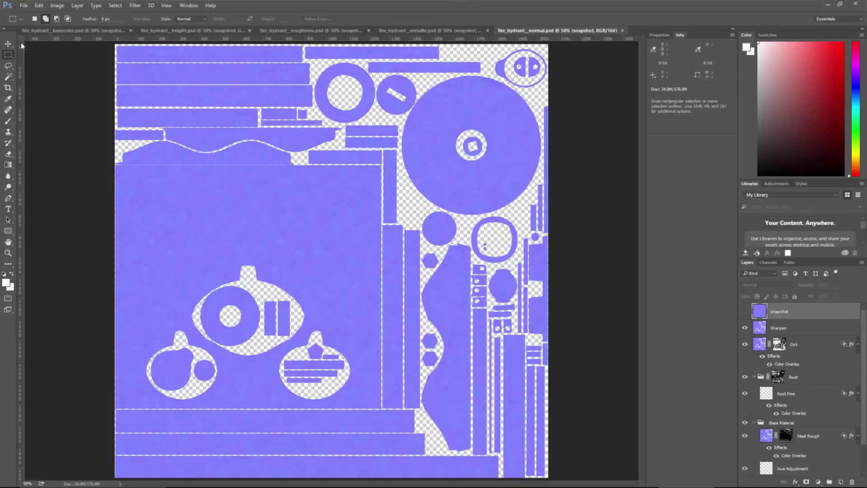
left_click(64, 30)
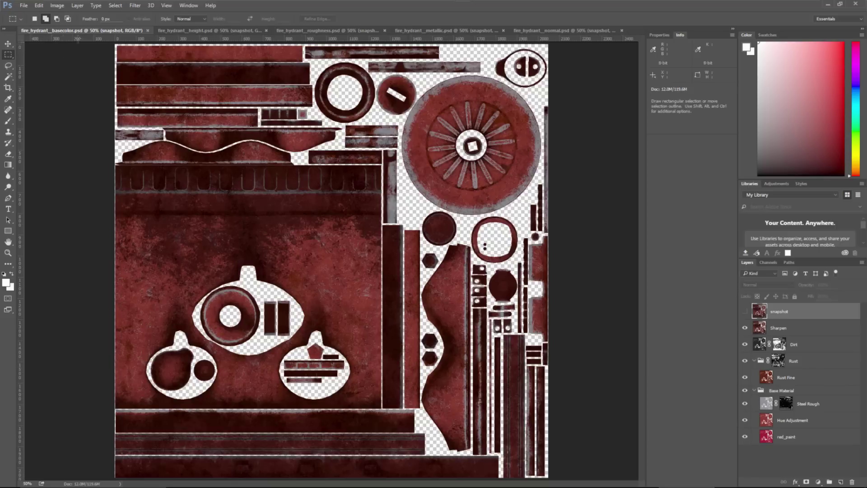
left_click(313, 31)
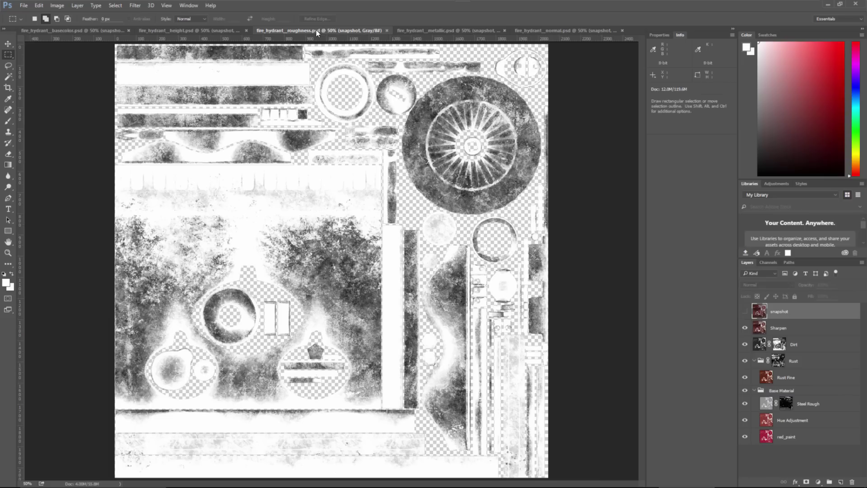
left_click(435, 28)
left_click(560, 29)
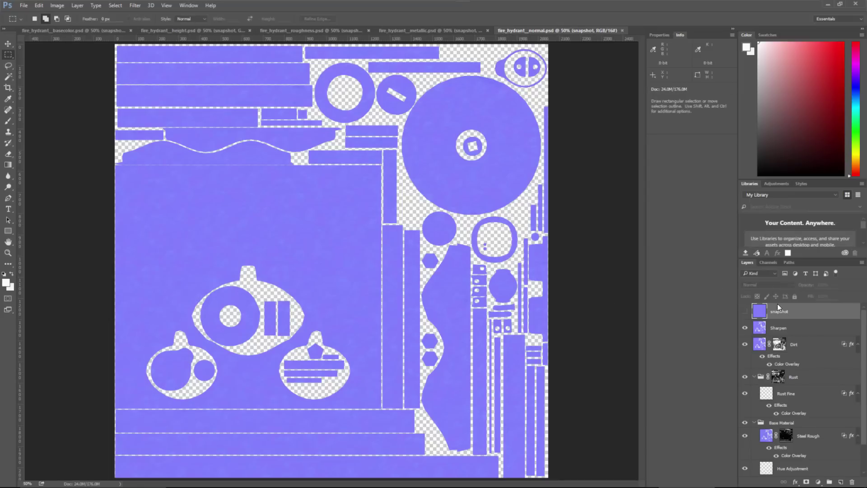
left_click(77, 30)
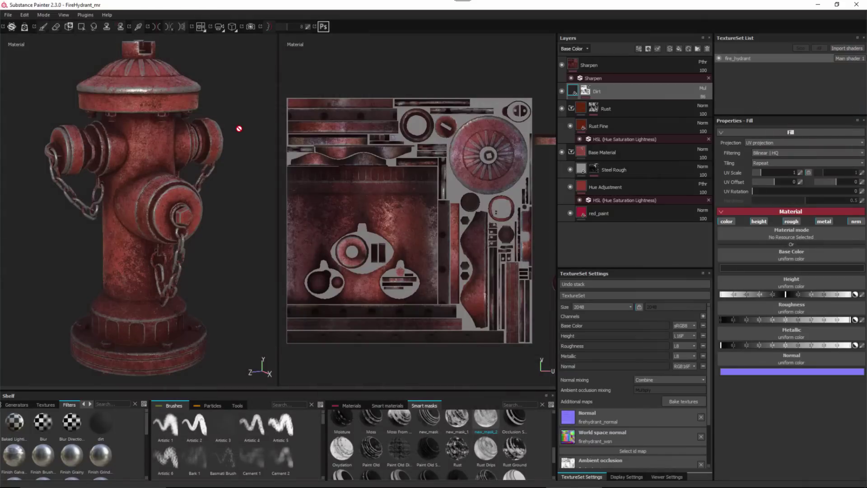
Back in Substance Painter, display only the Base Color channel and examine the Dirt layer's blending mode choices.
key("c")
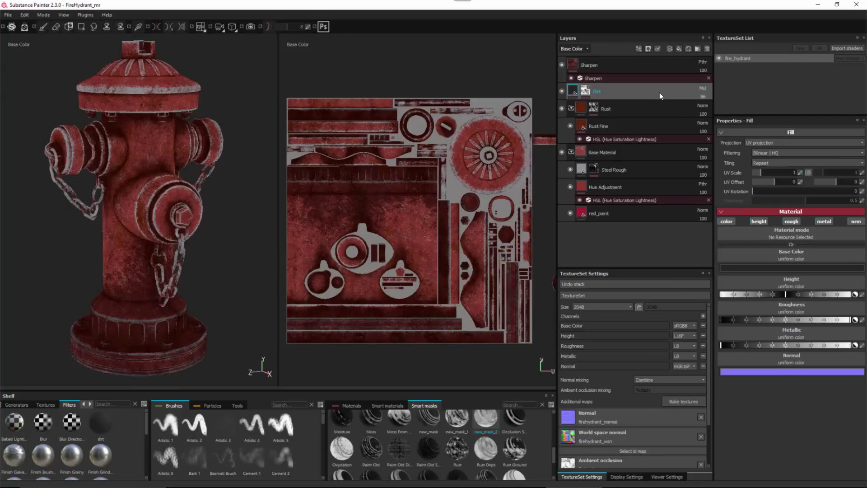
left_click(702, 89)
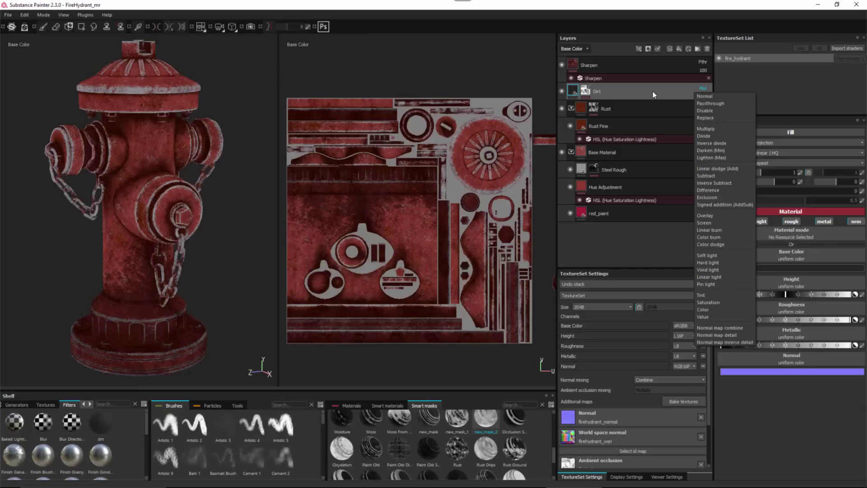
left_click(652, 91)
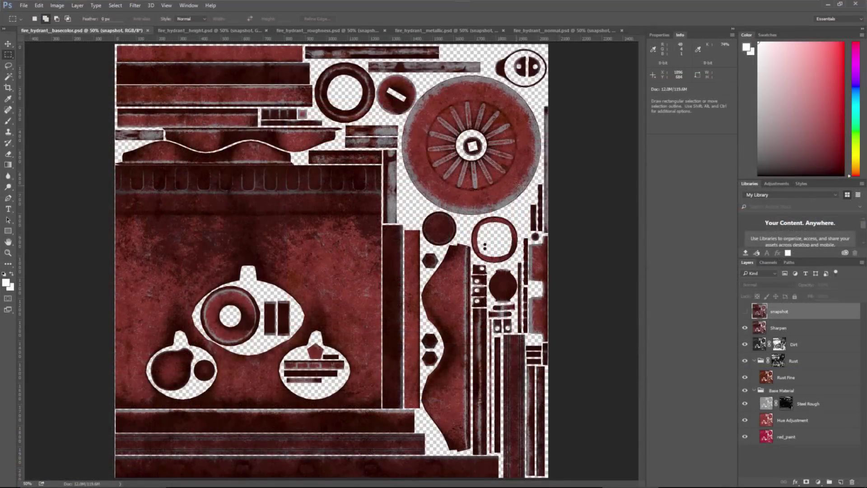
In Photoshop, inspect the Dirt layer's blend mode, opacity and mask in the base color document.
left_click(815, 346)
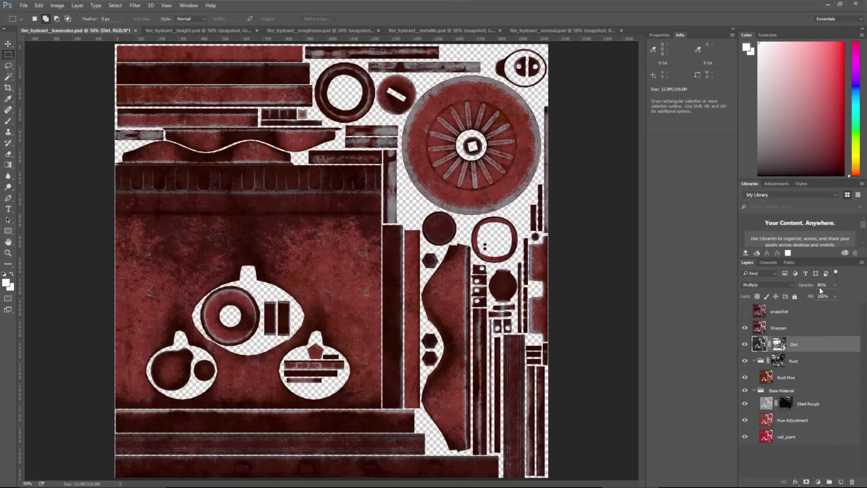
left_click(779, 344)
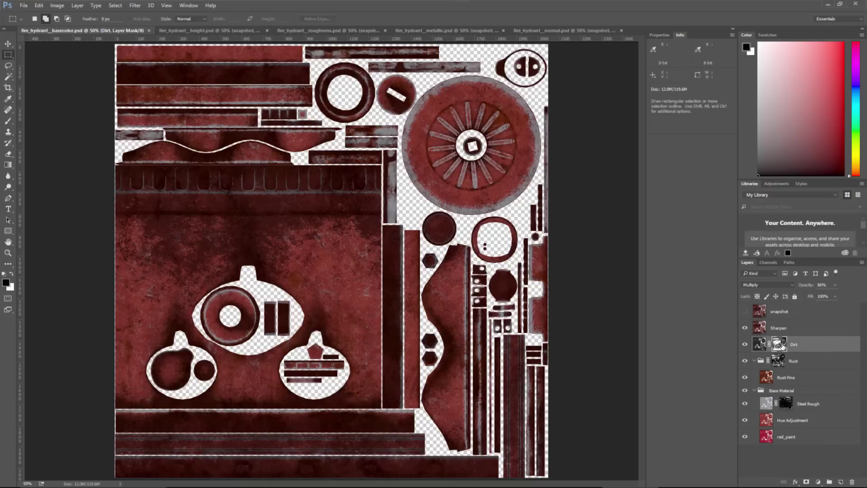
left_click(780, 344, "alt")
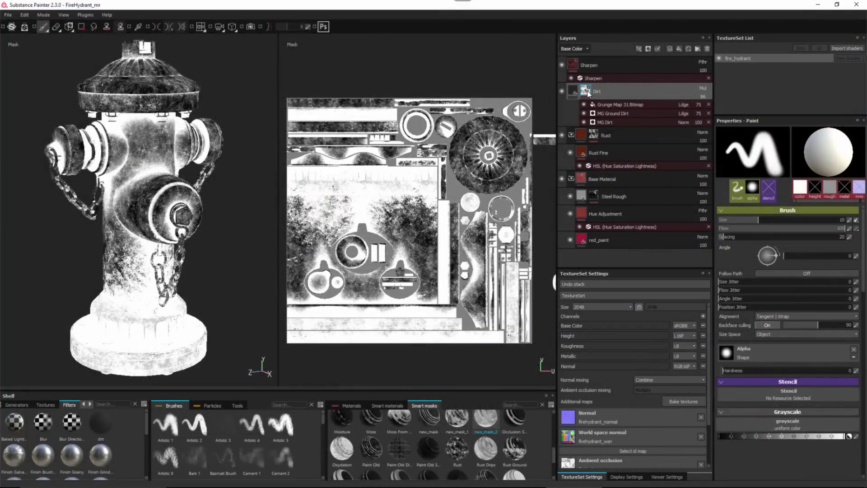
In Substance Painter, inspect the Dirt layer's mask effects and the Sharpen layer's filter settings.
mouse_move(586, 91)
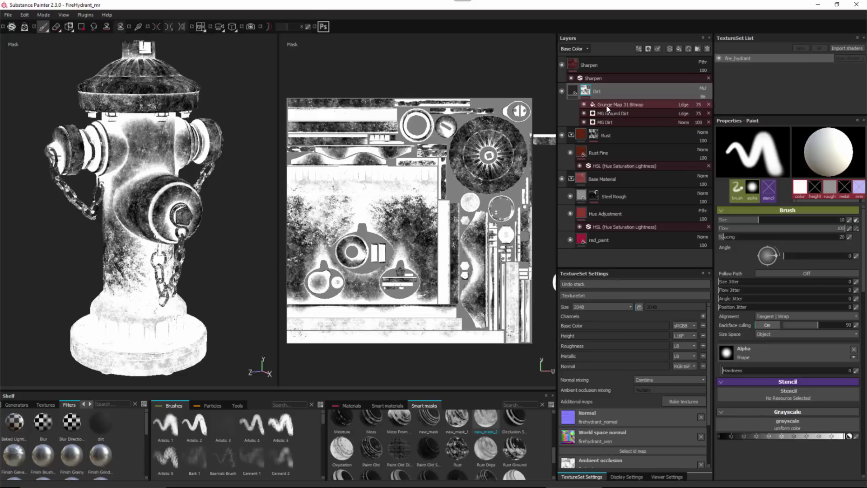
left_click(588, 90, "alt")
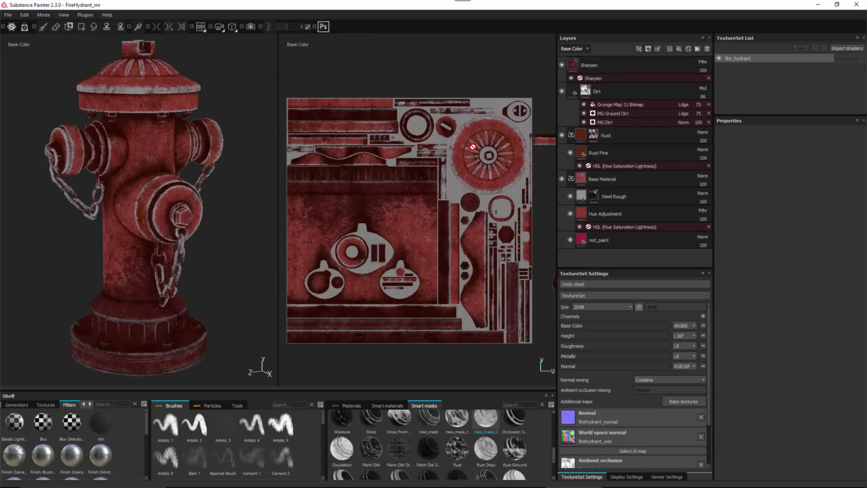
left_click(607, 67)
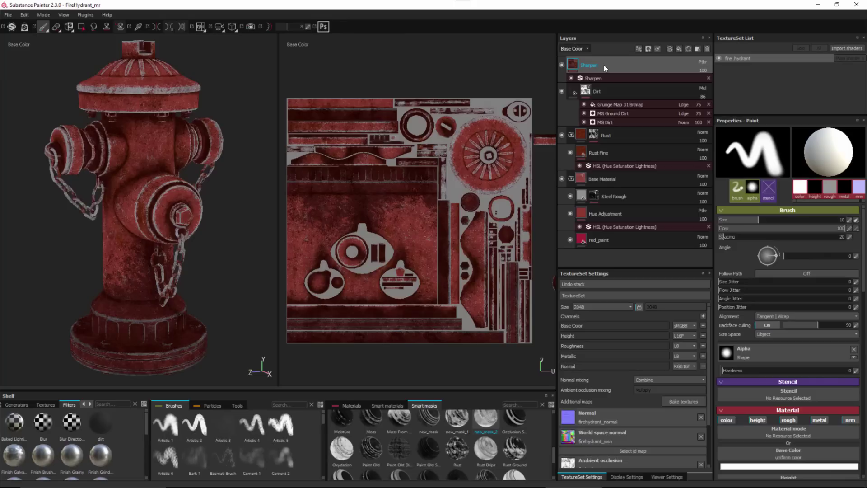
left_click(592, 79)
left_click(594, 79)
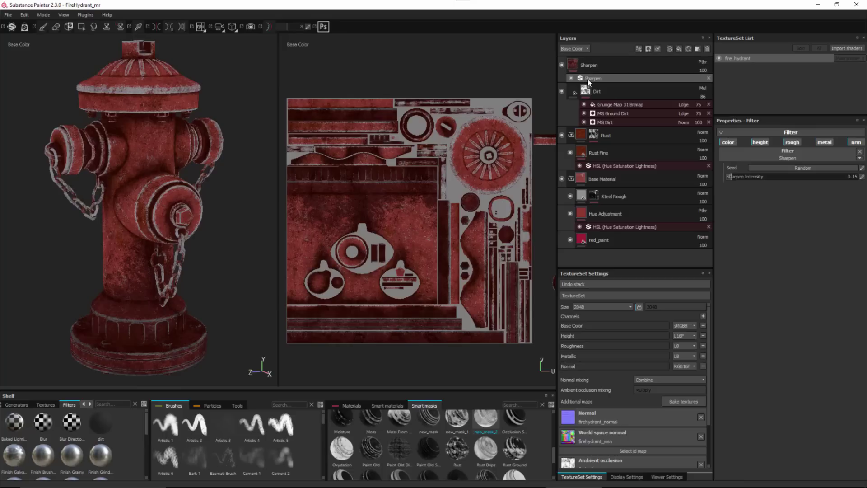
Compare the layer stack's blending modes for the Roughness, Metallic, Normal and Height channels, ending on Base Color.
left_click(579, 48)
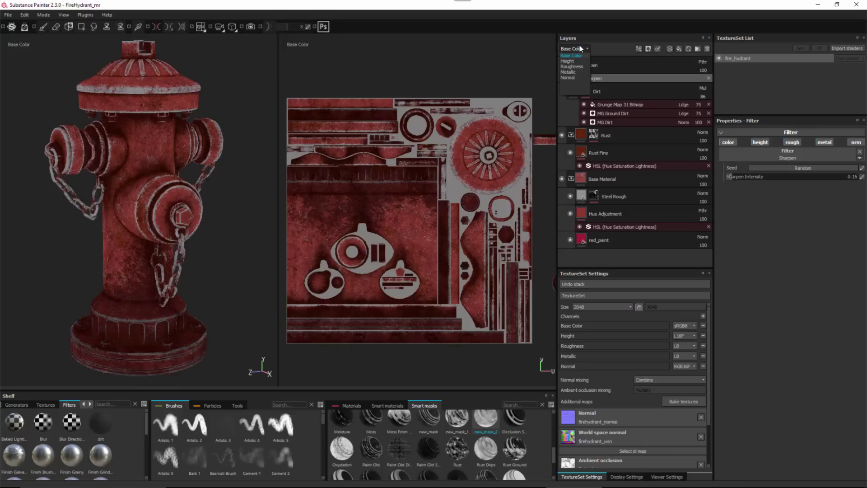
left_click(570, 66)
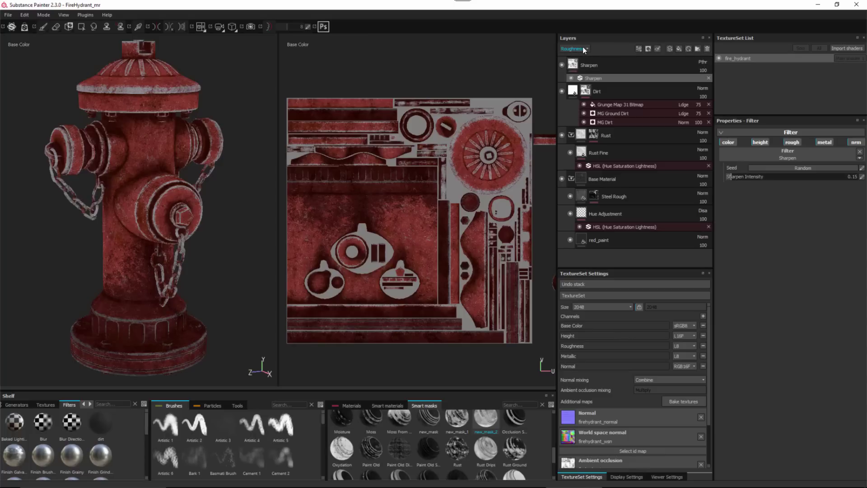
left_click(570, 49)
left_click(571, 72)
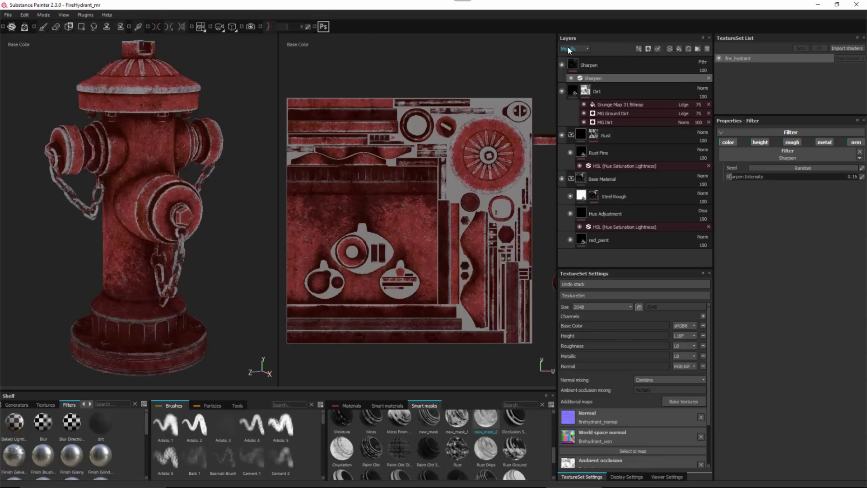
left_click(577, 77)
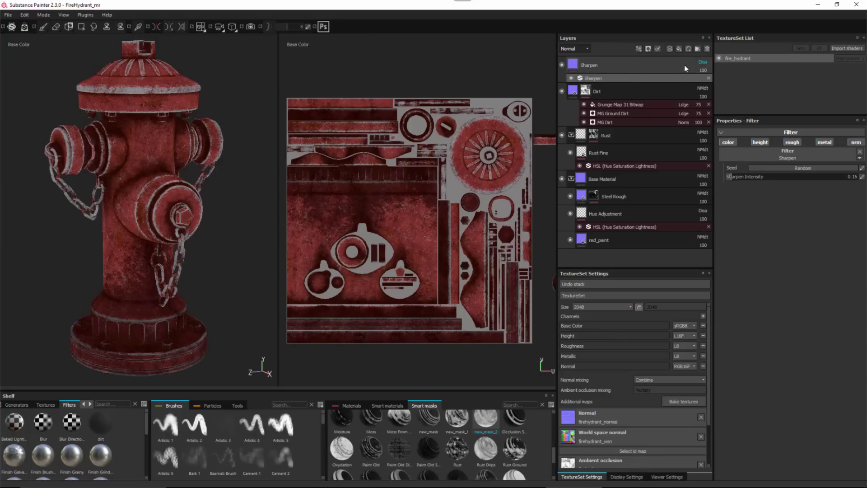
left_click(570, 61)
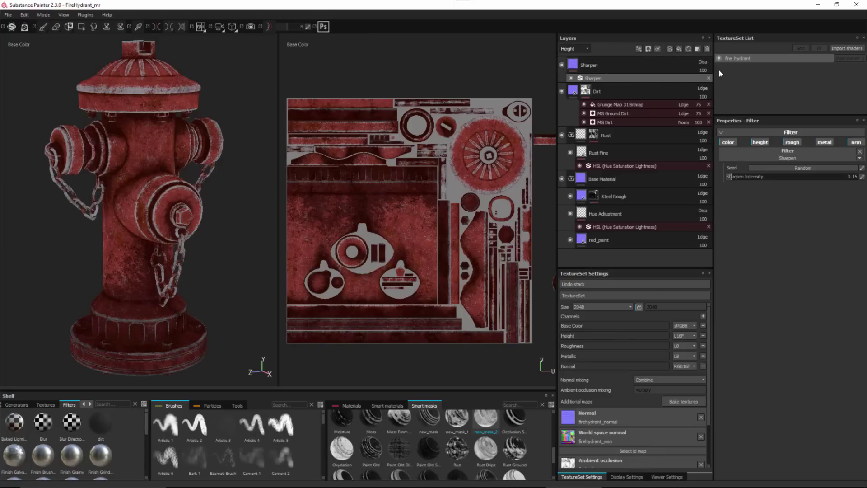
left_click(569, 55)
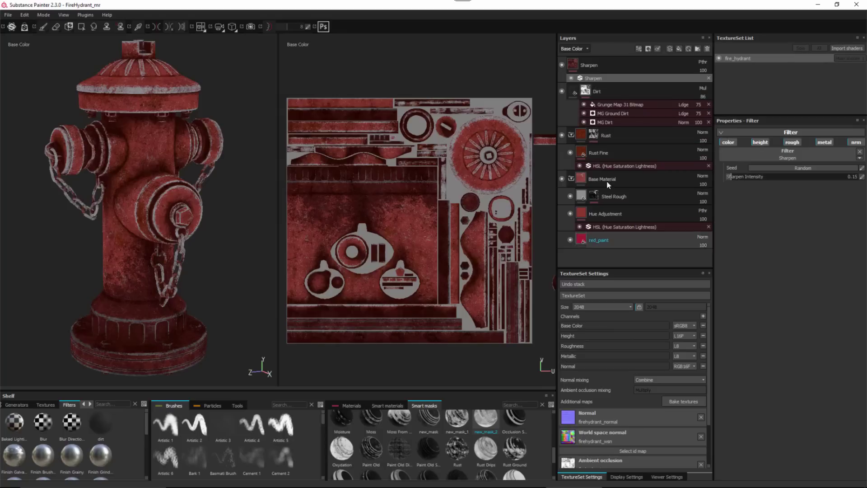
In Photoshop, select the Sharpen layer of the base color document and compare the texture with and without it, leaving it hidden.
left_click(622, 66)
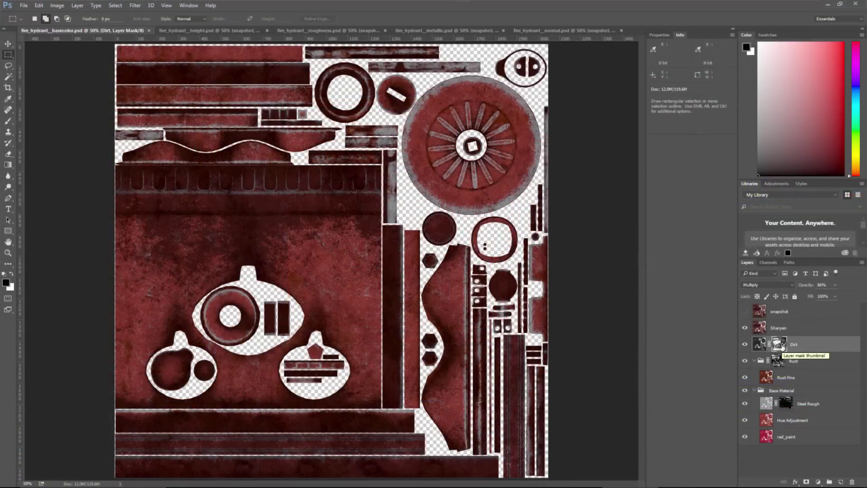
left_click(772, 330)
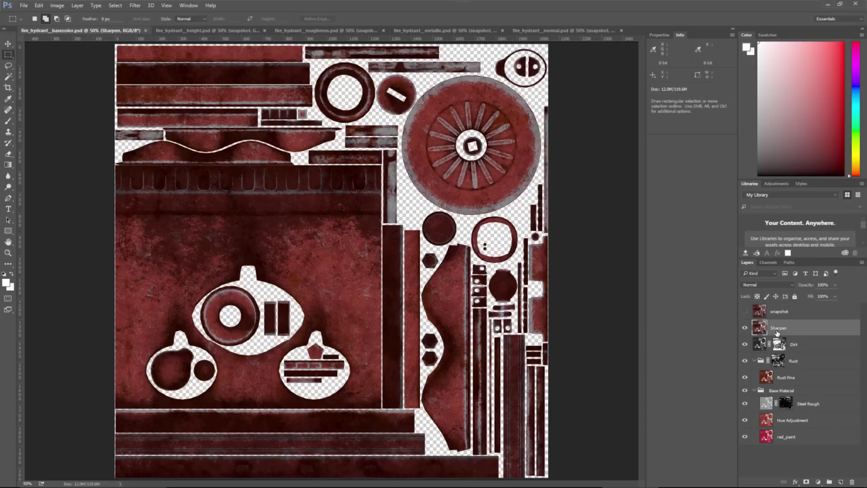
left_click(745, 328)
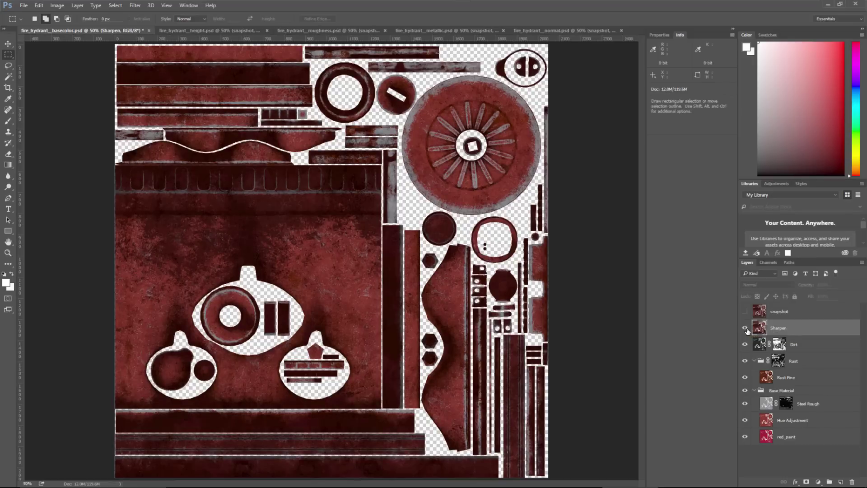
left_click(745, 328)
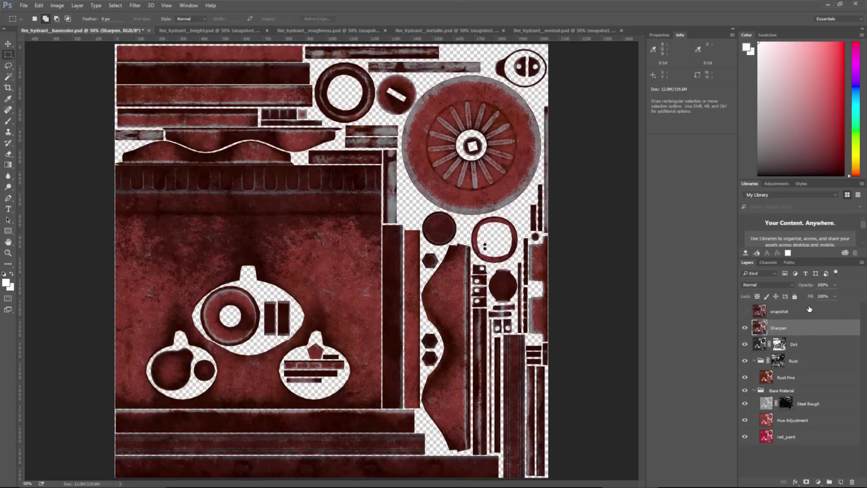
left_click(745, 328)
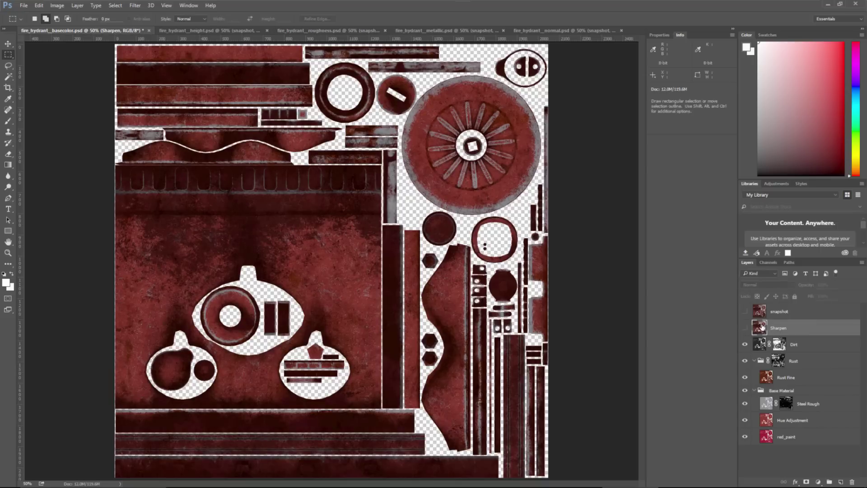
Compare the base color texture with the Hue Adjustment layer hidden and shown, leaving the layer visible.
left_click(825, 425)
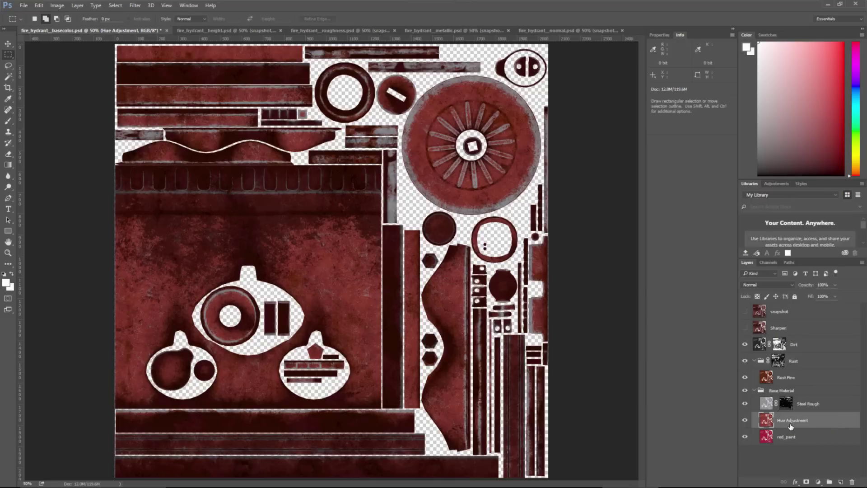
left_click(744, 420)
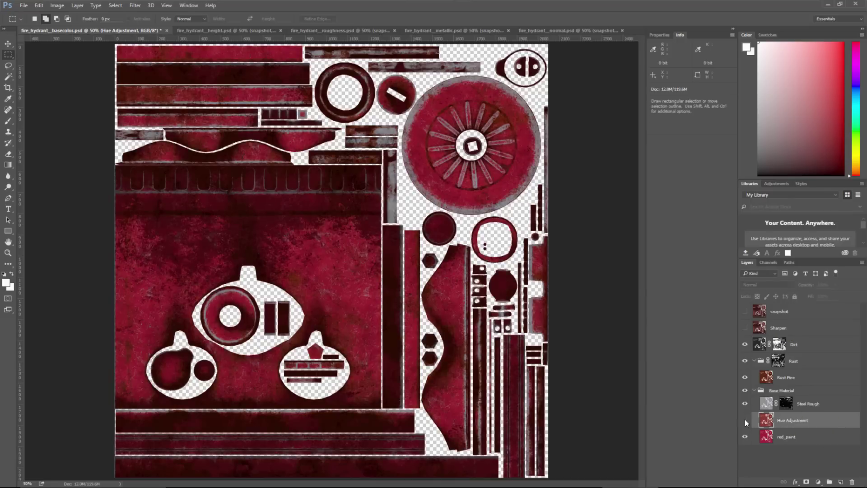
left_click(744, 420)
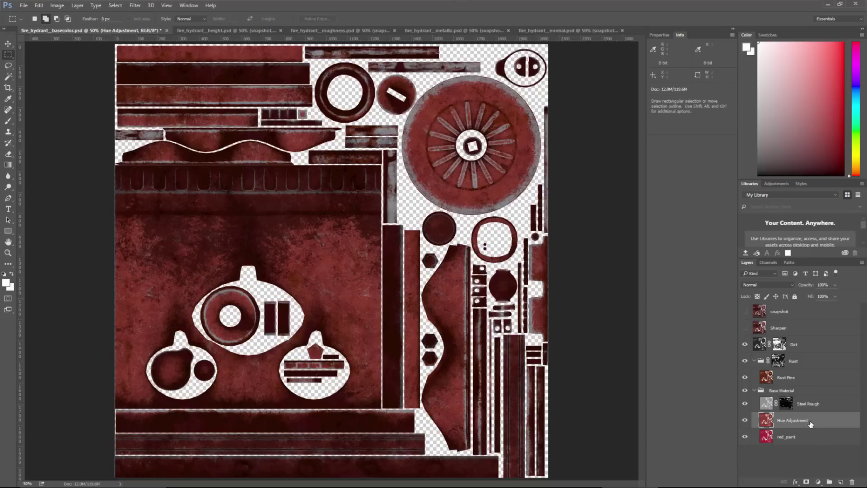
left_click(745, 420)
left_click(745, 421)
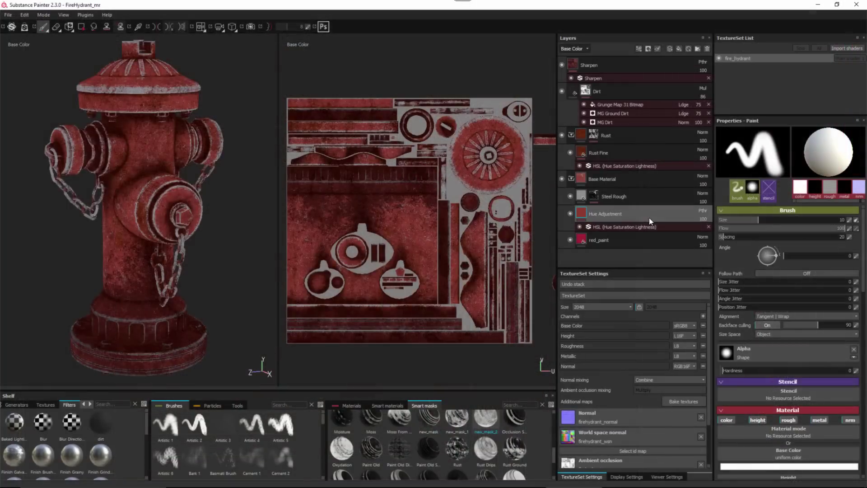
In Substance Painter, inspect the Hue Adjustment layer's HSL filter and blending mode, the red_paint fill and the Steel Rough mask.
left_click(621, 228)
left_click(700, 213)
left_click(612, 244)
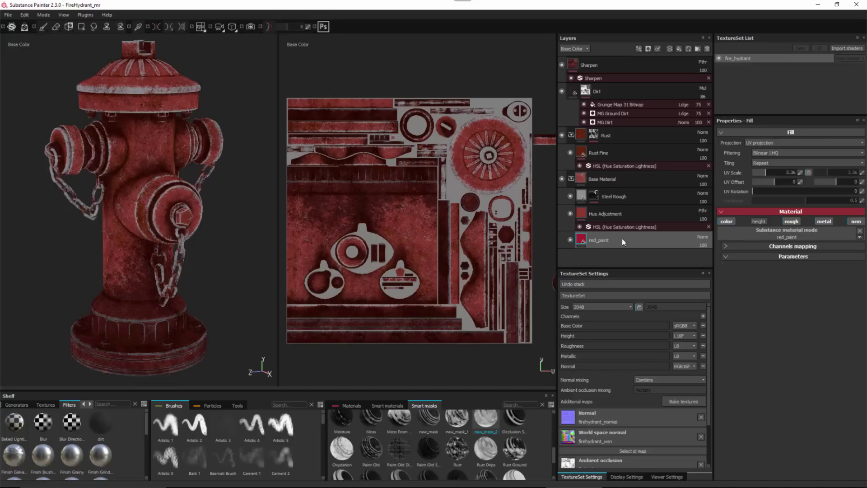
left_click(594, 195)
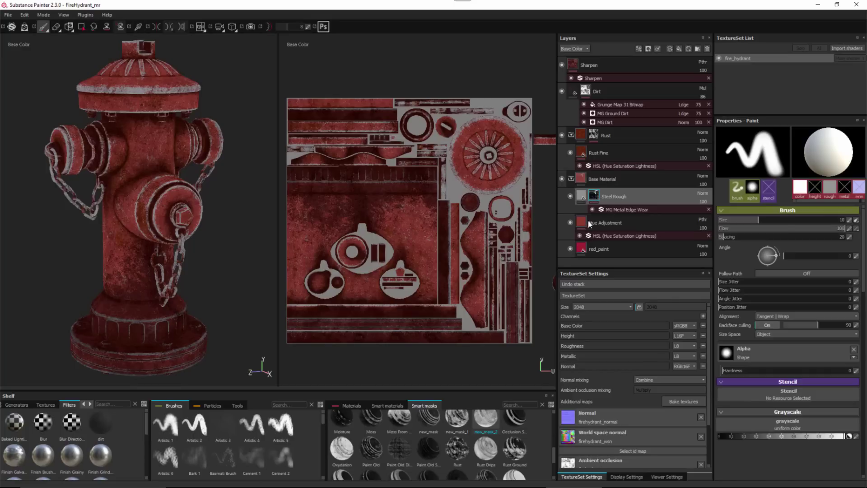
Add an HSL (Hue Saturation Lightness) filter directly to the red_paint layer.
left_click(583, 248)
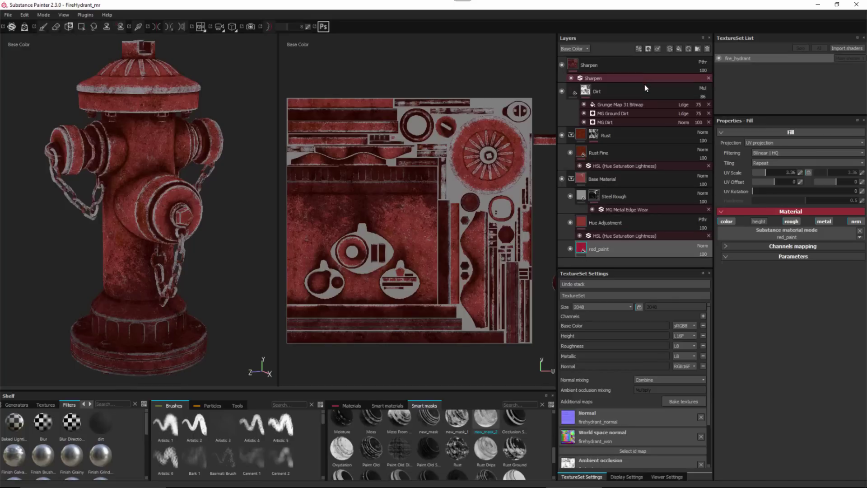
left_click(638, 48)
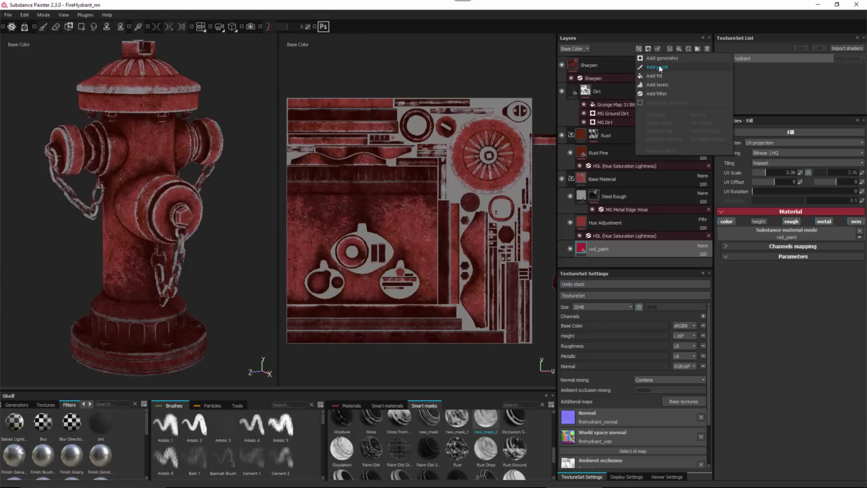
left_click(659, 93)
left_click(790, 157)
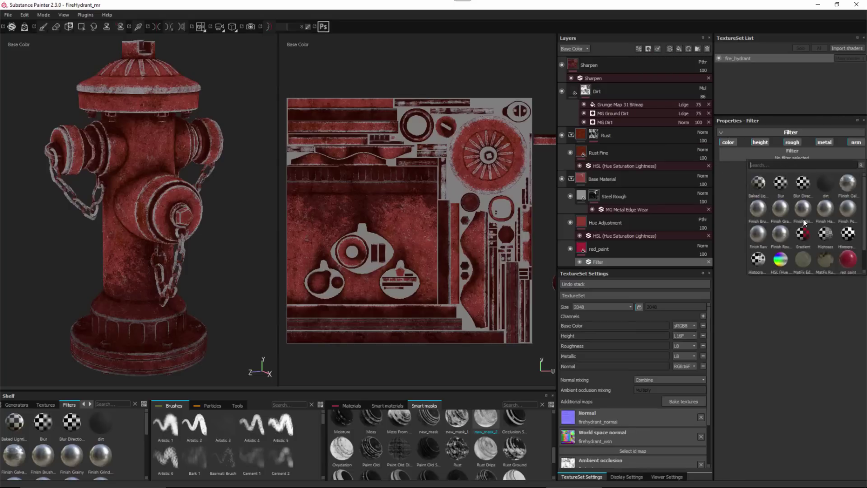
left_click(780, 260)
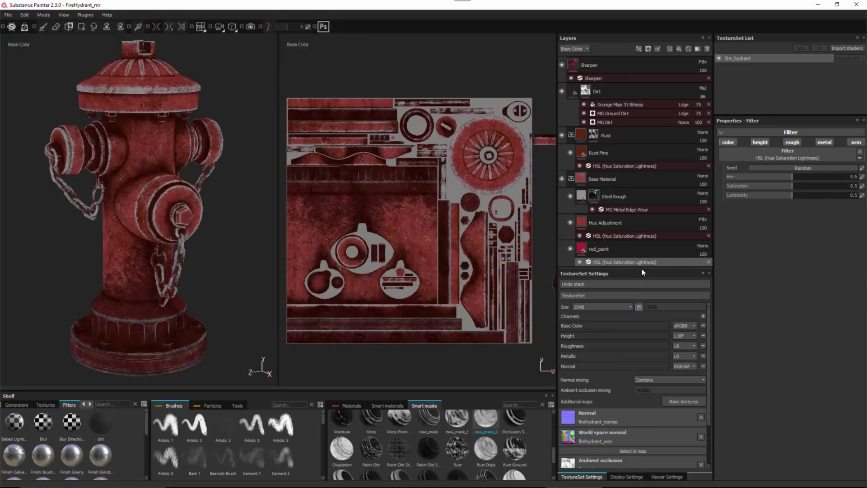
Remove the HSL filter from the red_paint layer and select the Hue Adjustment layer.
left_click(613, 249)
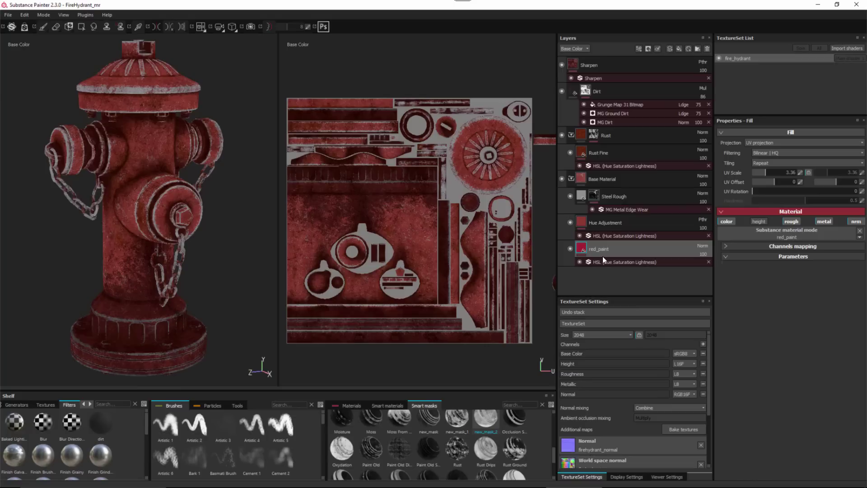
left_click(709, 261)
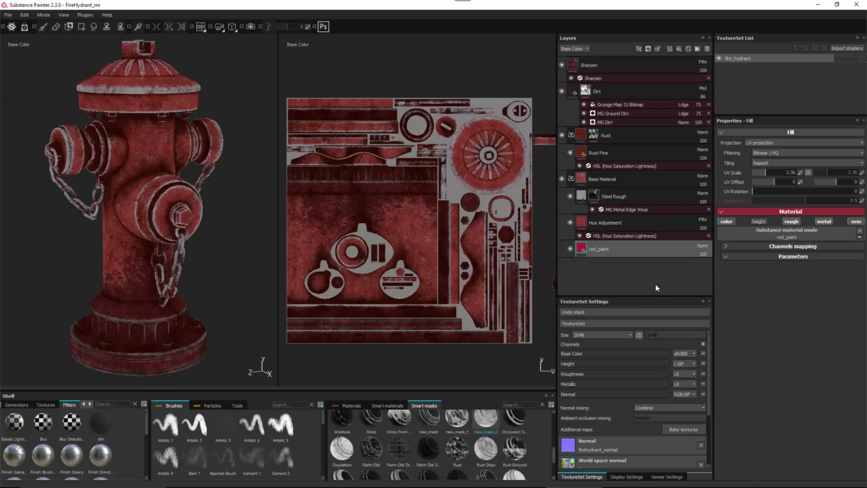
left_click(638, 221)
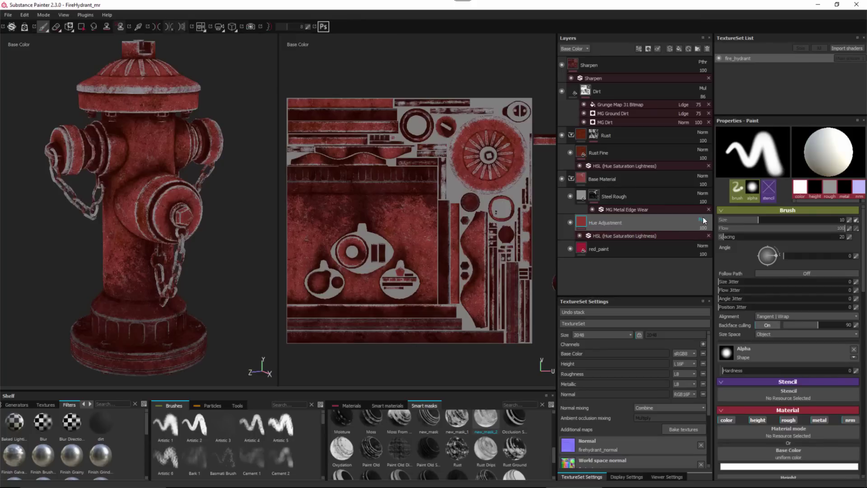
left_click(669, 224)
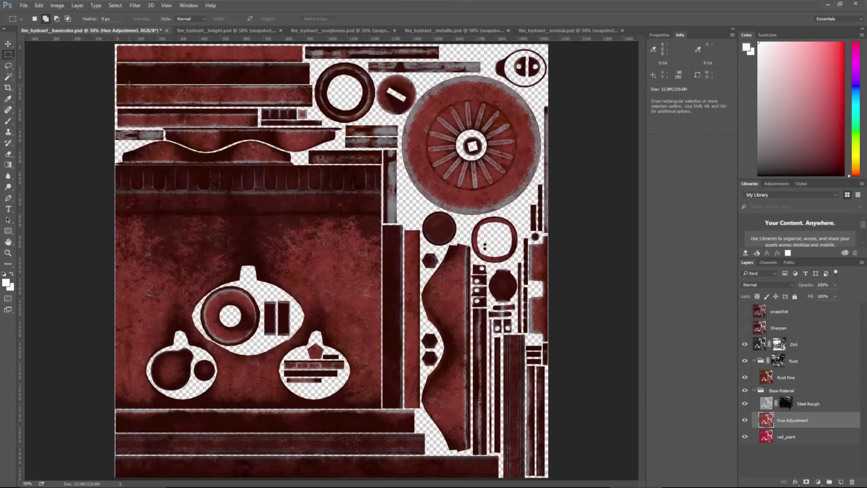
In Photoshop, check which color profile is assigned to the base color document without changing it.
left_click(22, 5)
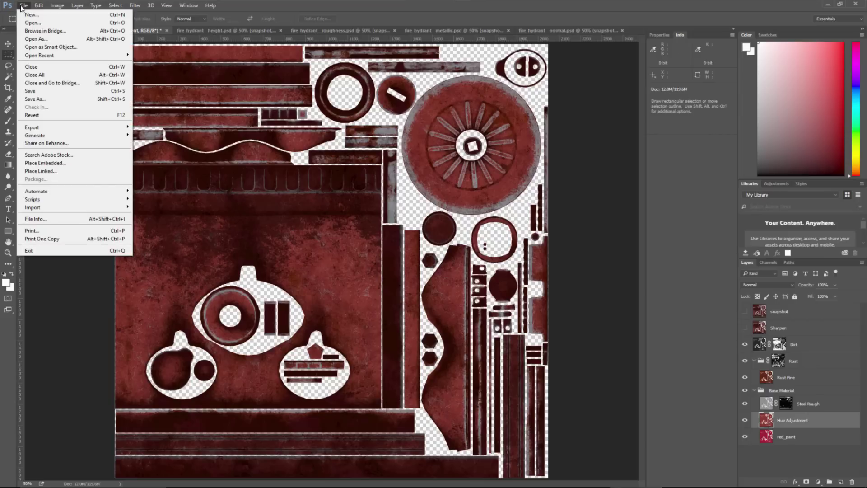
left_click(97, 274)
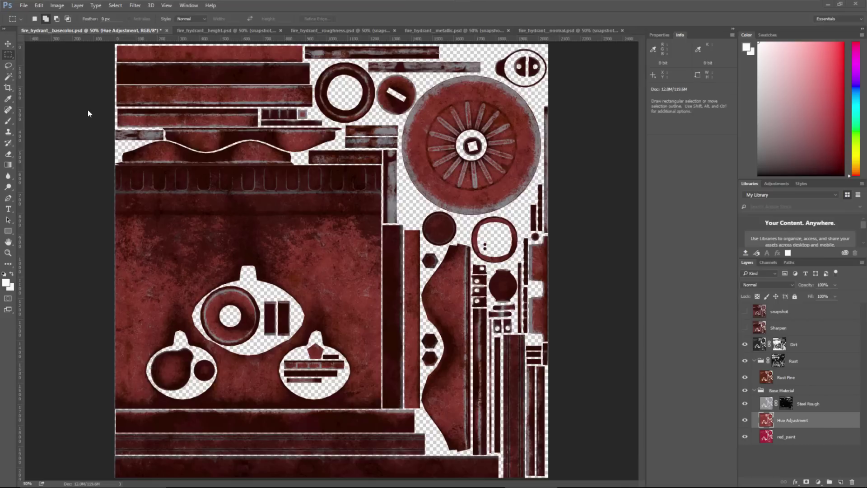
left_click(38, 5)
left_click(57, 282)
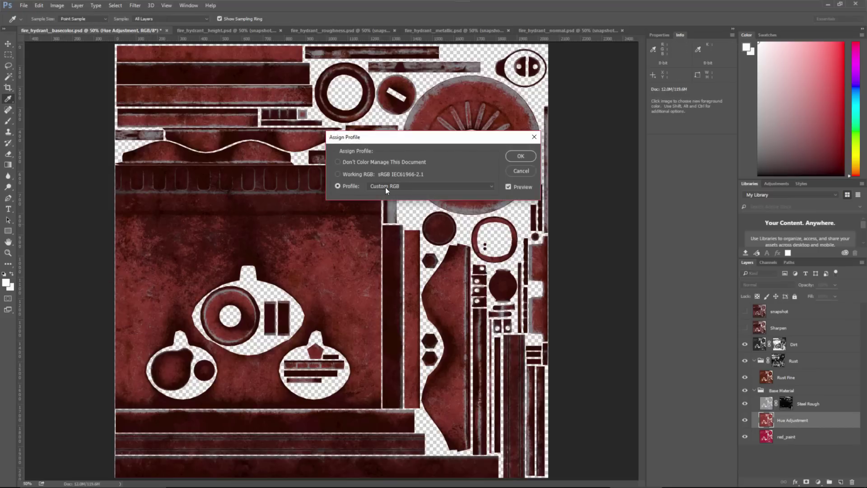
left_click(521, 170)
Check the roughness document's assigned color profile without changing it, and return to the base color document.
left_click(326, 31)
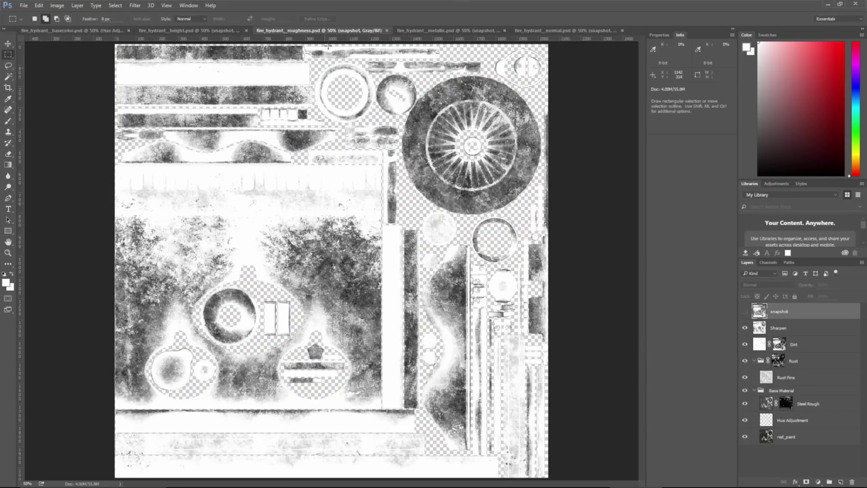
left_click(39, 6)
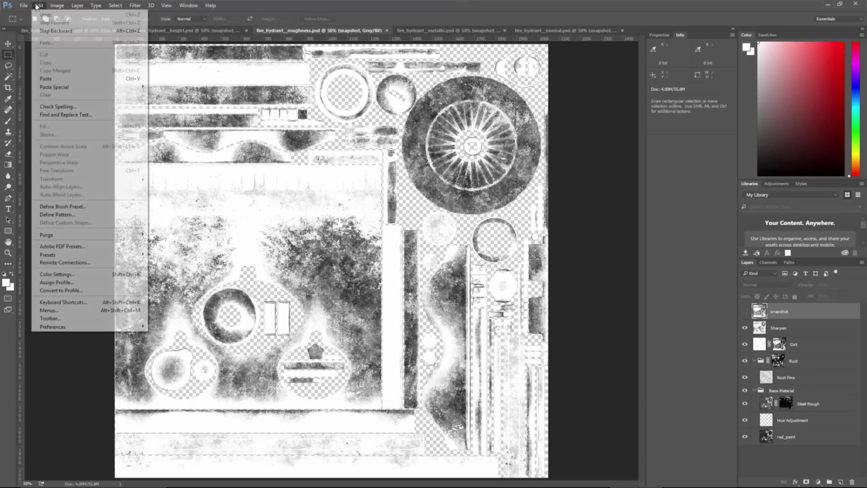
left_click(58, 284)
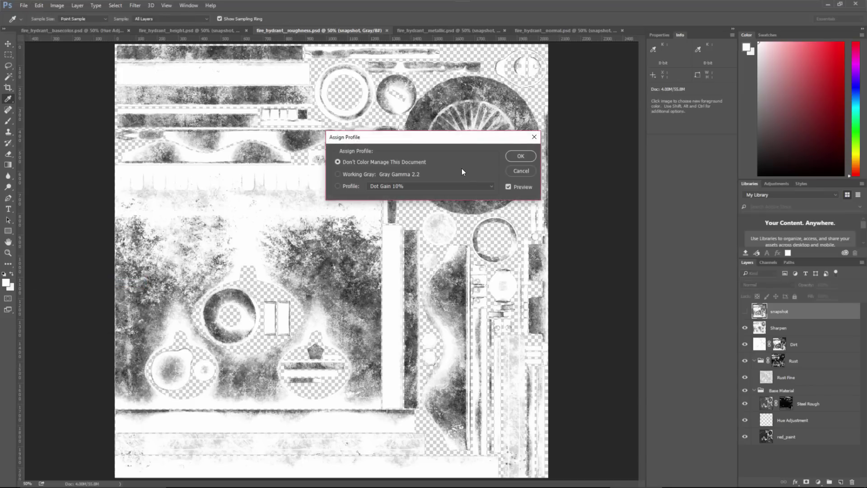
left_click(521, 171)
left_click(74, 31)
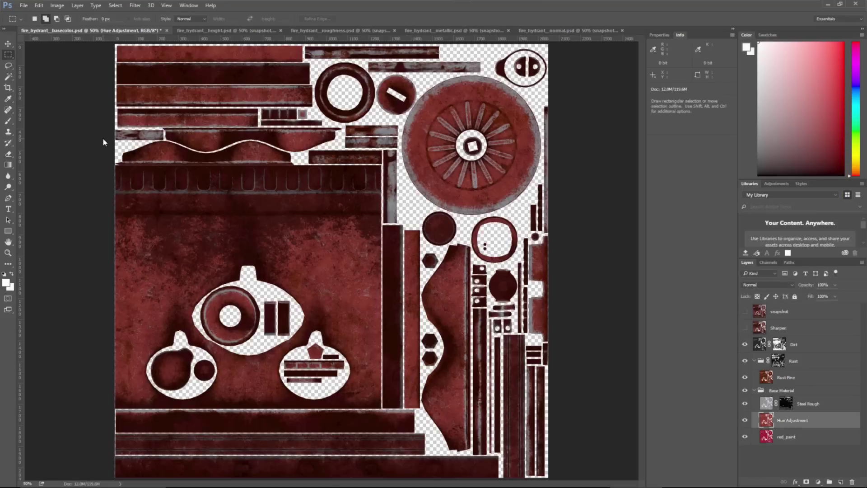